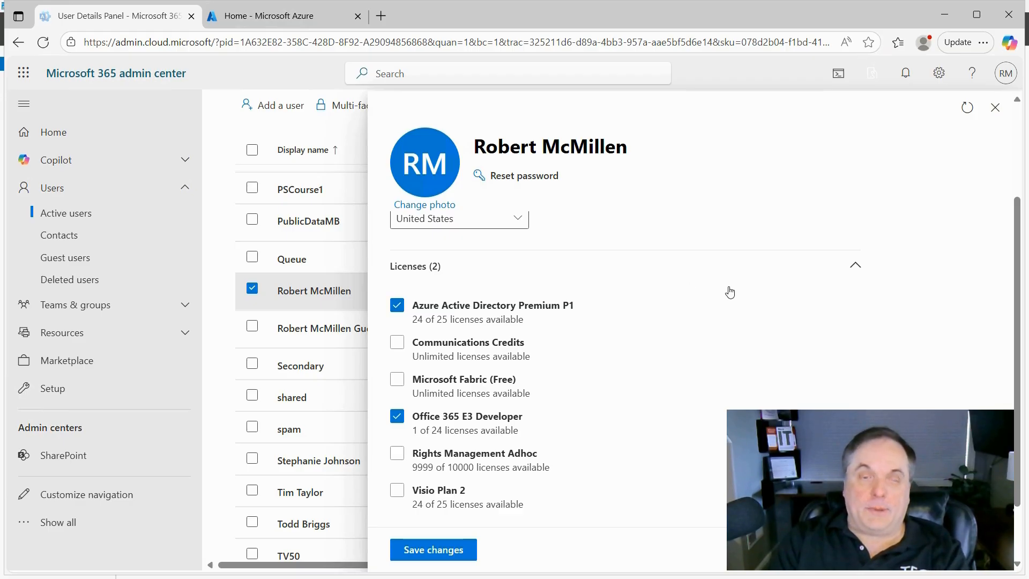
# Step: Close the user details panel to return to the Active users list
pyautogui.click(994, 109)
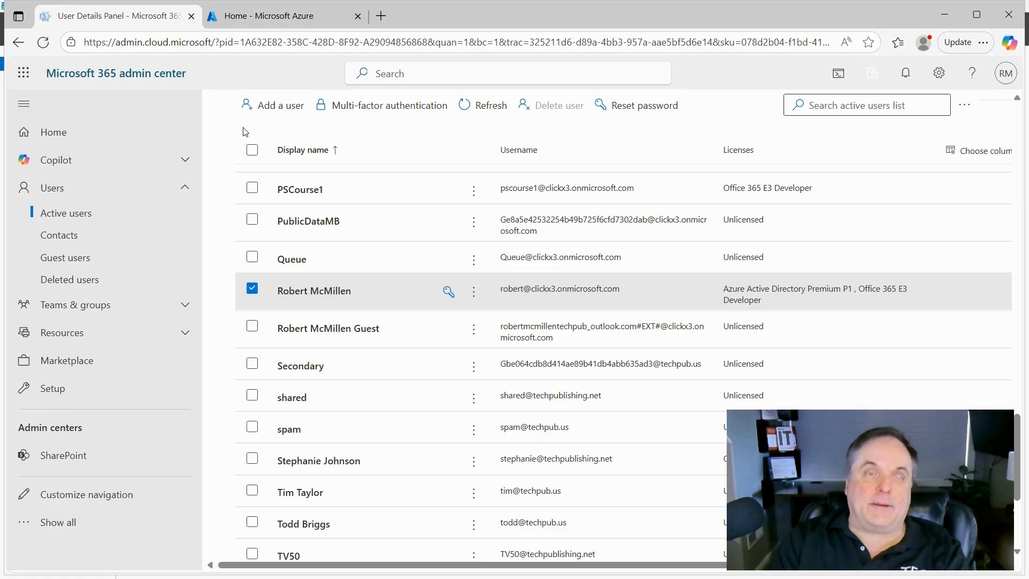
# Step: In the Azure portal, go to Microsoft Entra ID > Security > Conditional Access overview
pyautogui.click(263, 16)
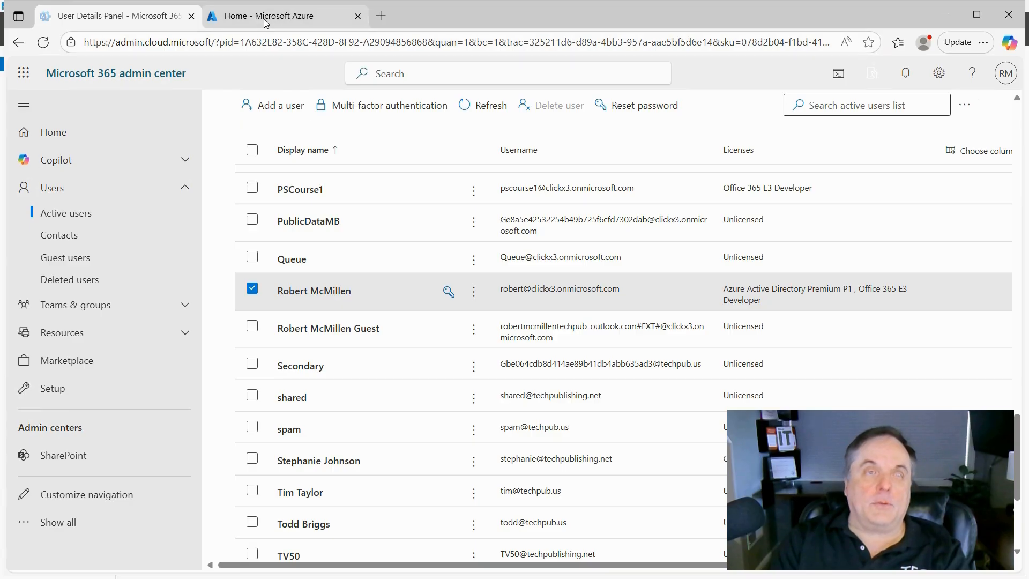
pyautogui.moveTo(269, 186)
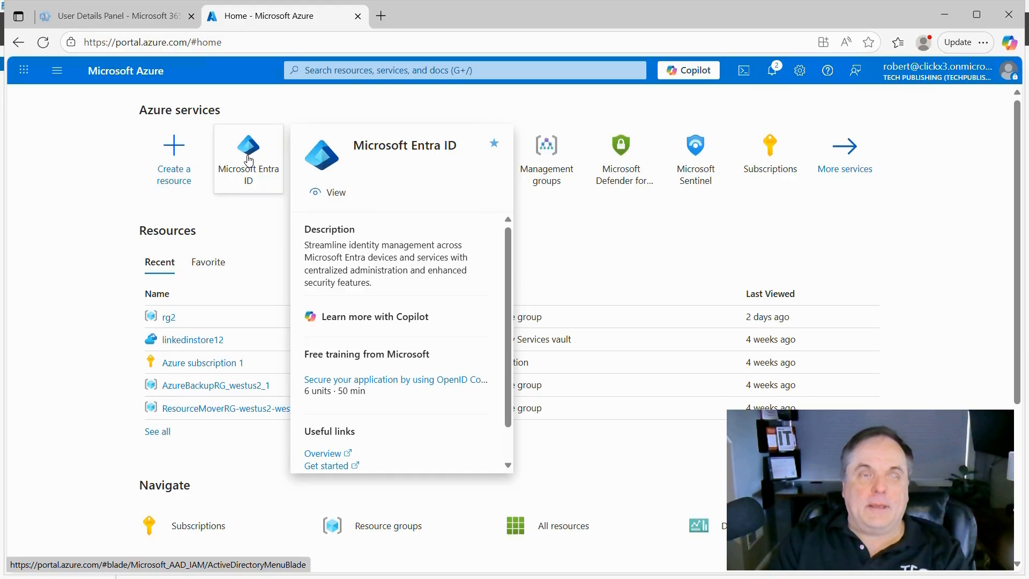
pyautogui.click(248, 159)
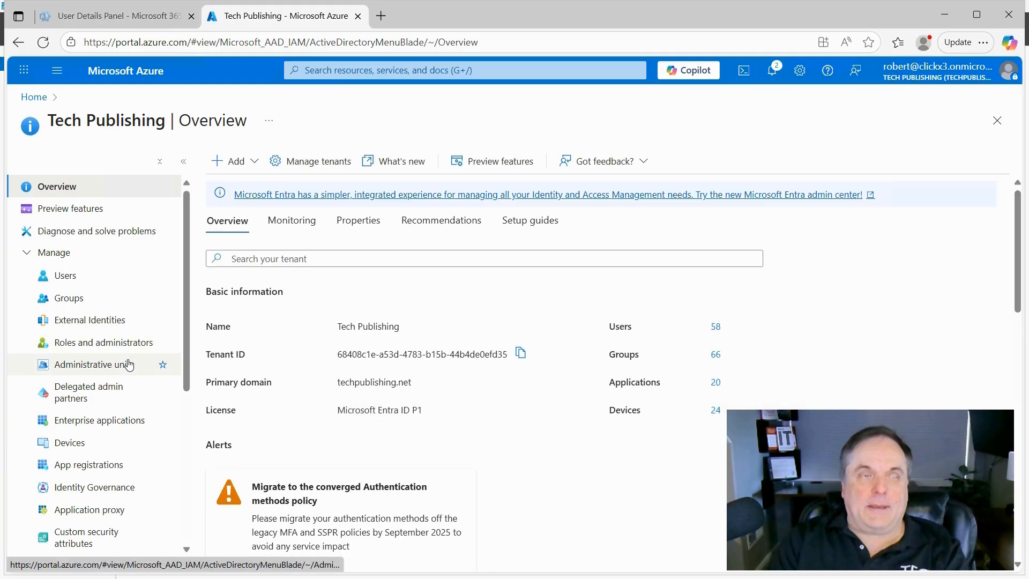
pyautogui.scroll(-5, 129, 364)
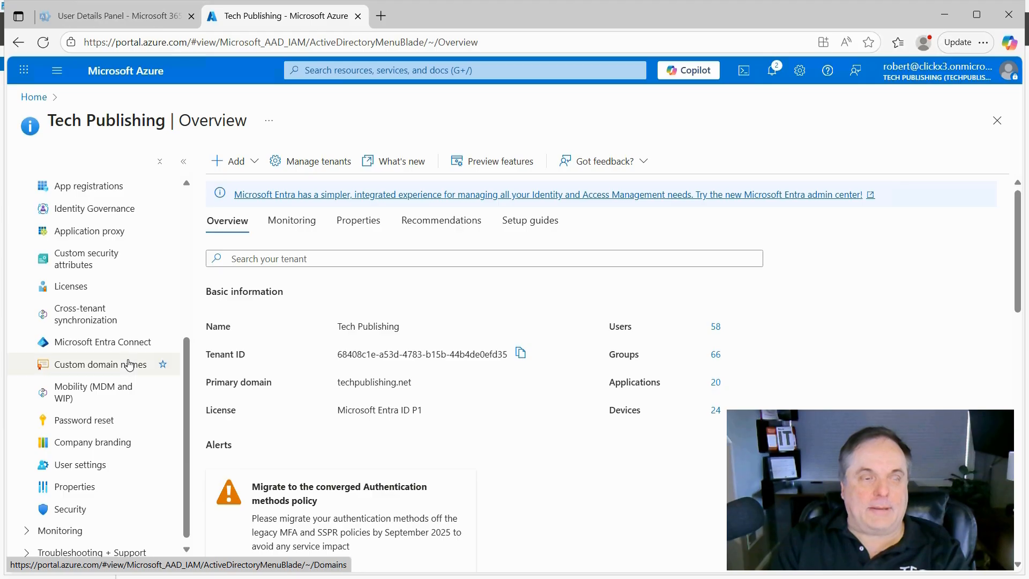
pyautogui.click(71, 504)
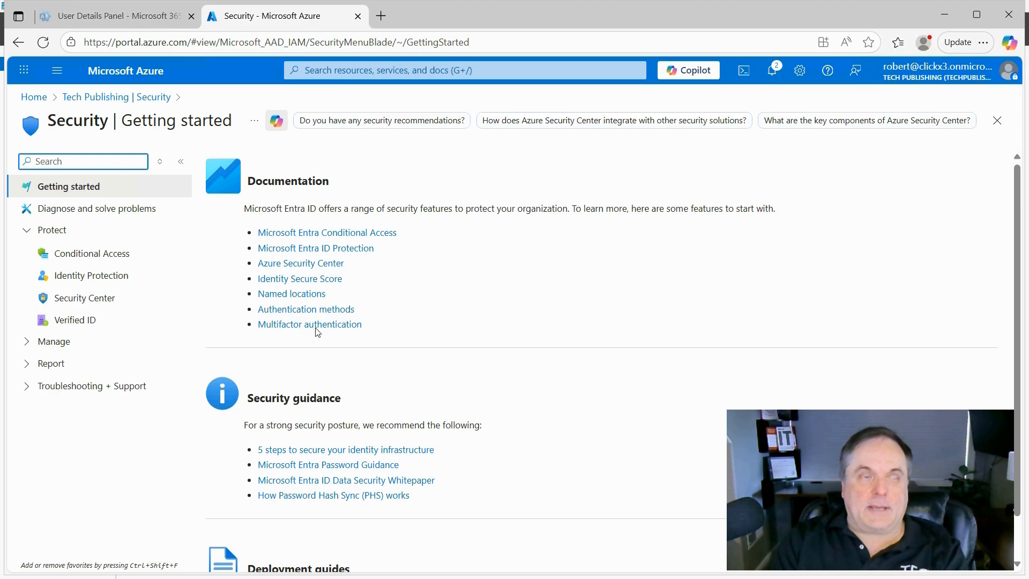
pyautogui.click(80, 259)
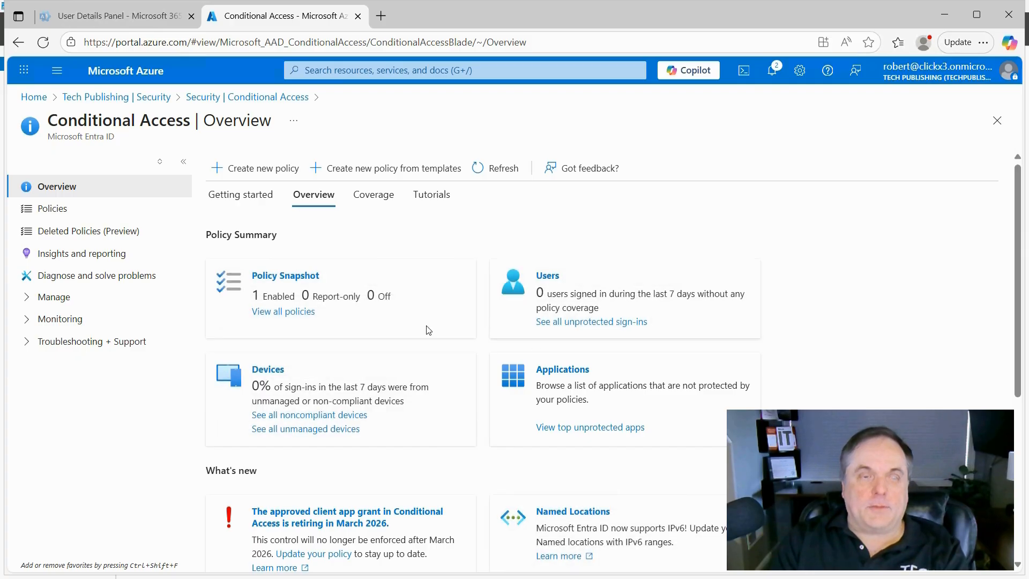
pyautogui.click(57, 212)
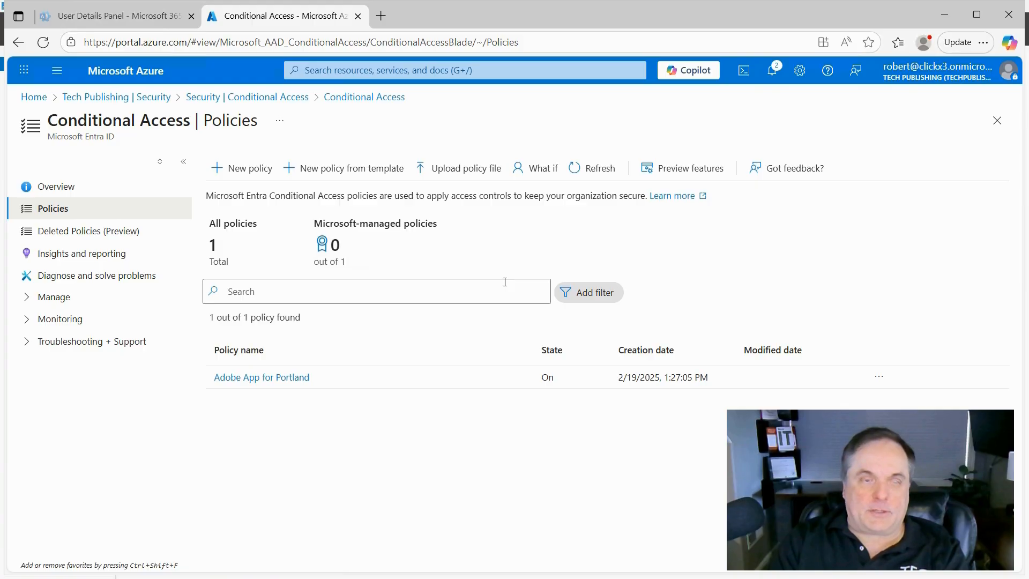
pyautogui.click(296, 378)
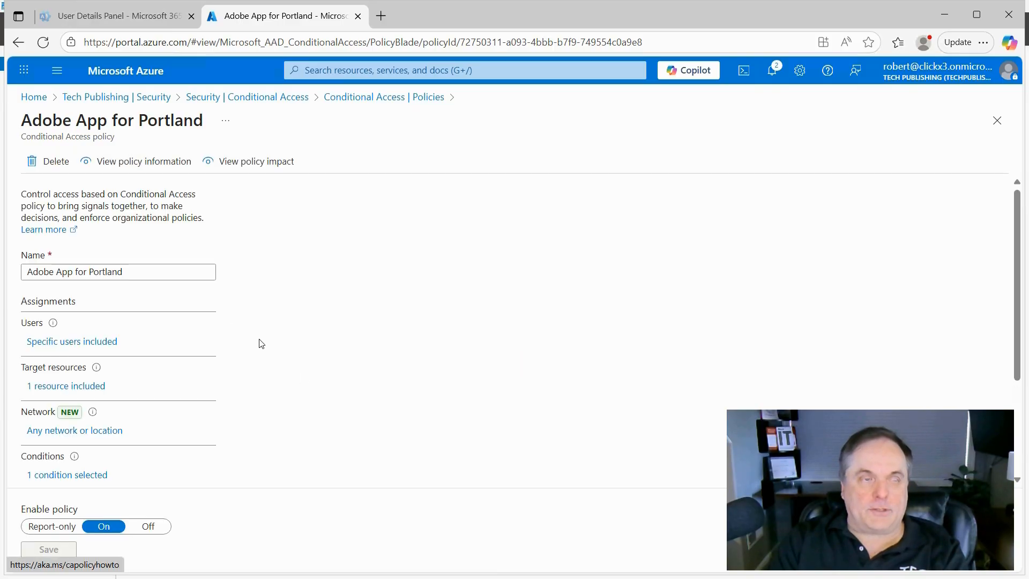
pyautogui.scroll(-1, 246, 351)
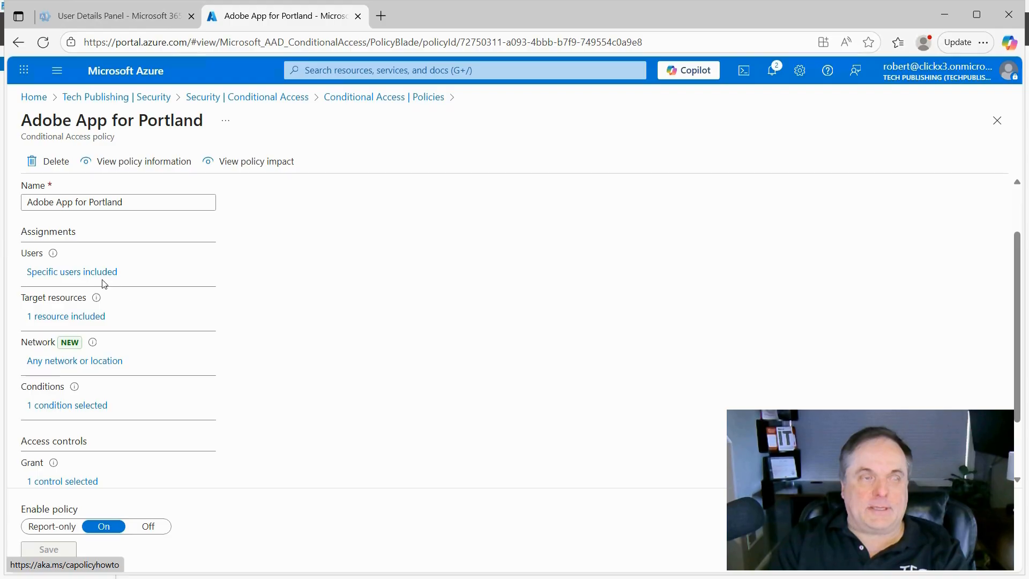
pyautogui.click(46, 274)
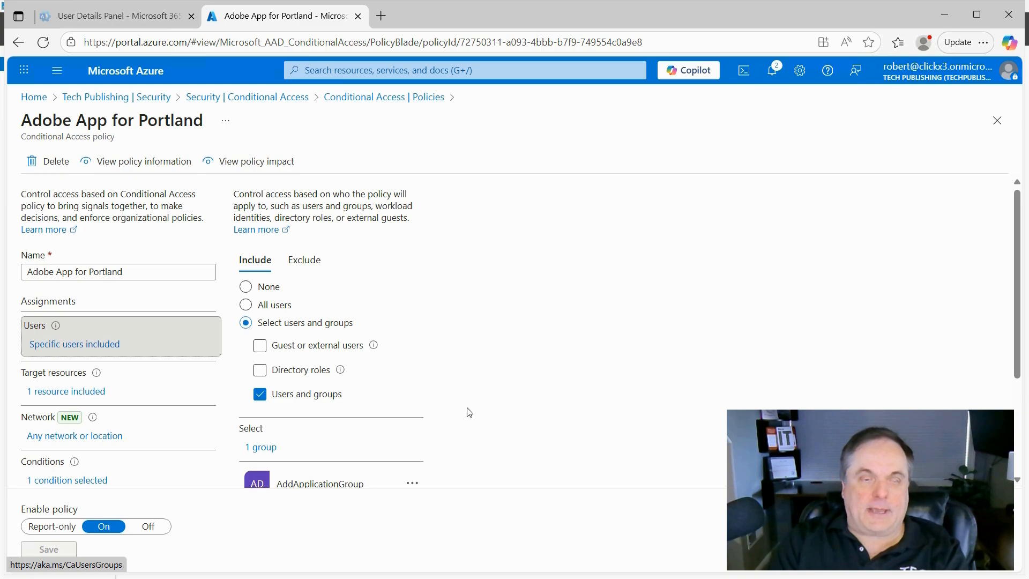
pyautogui.scroll(-2, 469, 411)
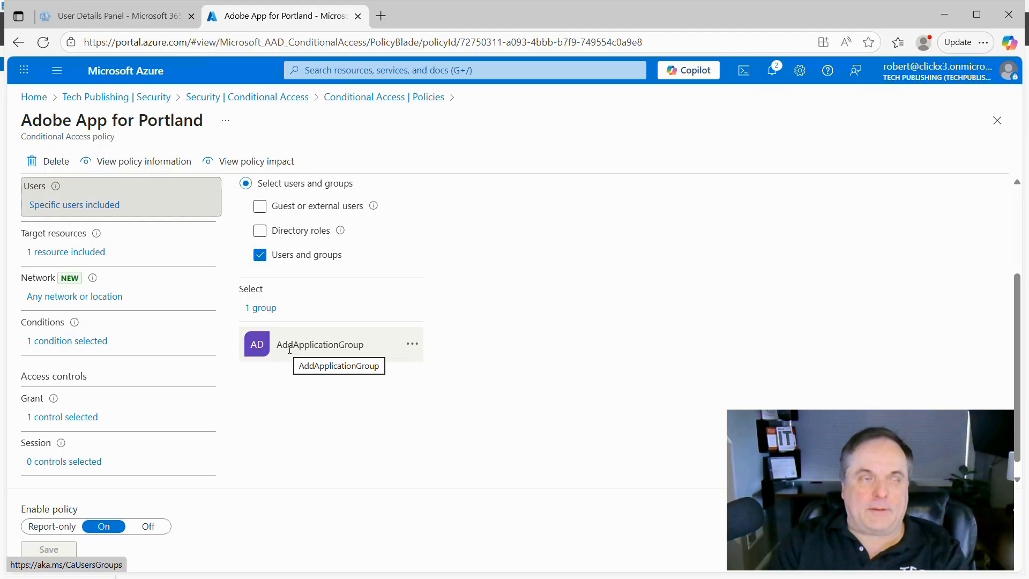
pyautogui.click(69, 253)
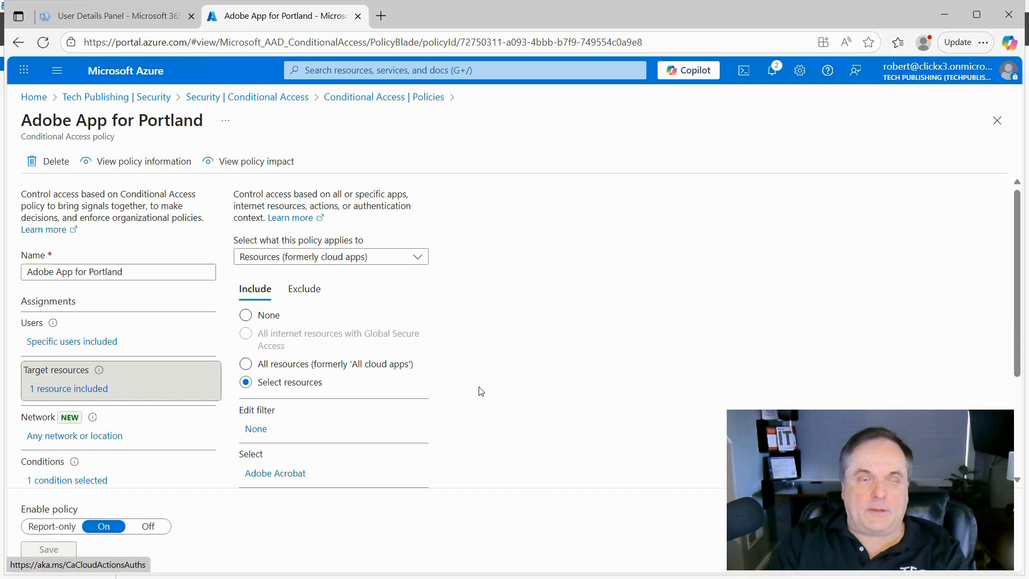
pyautogui.scroll(-1, 472, 413)
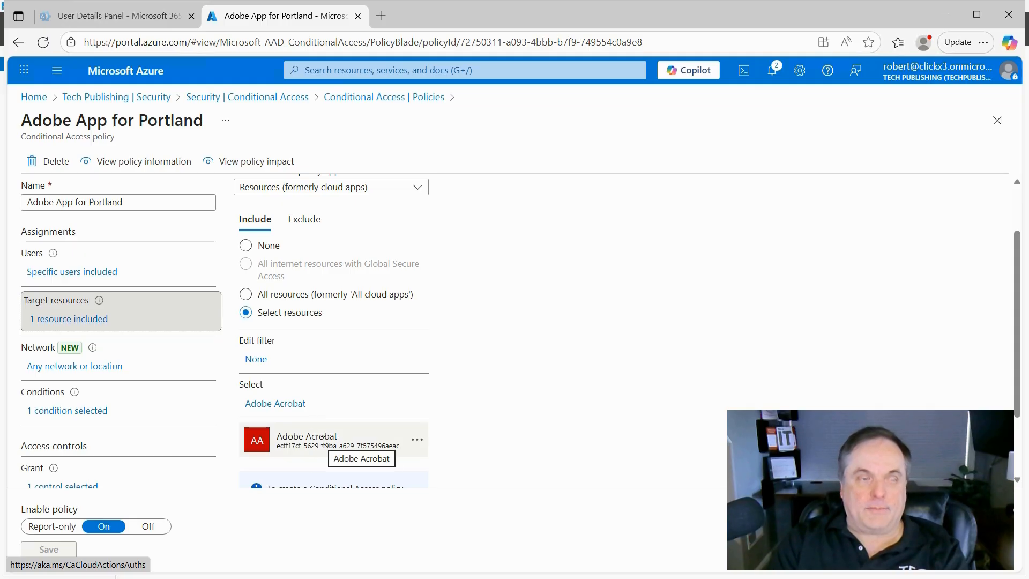
pyautogui.click(47, 367)
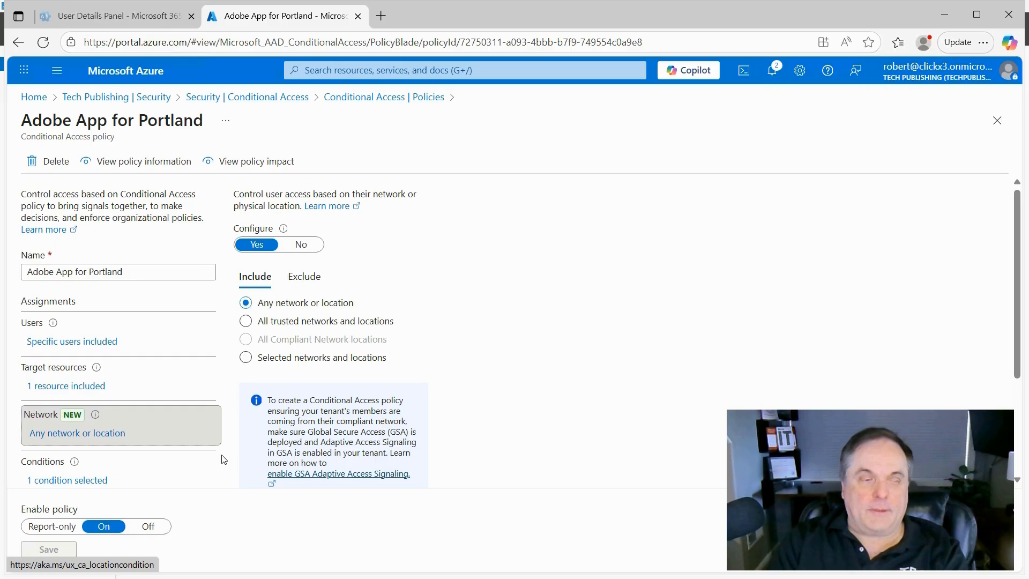
pyautogui.scroll(-3, 149, 483)
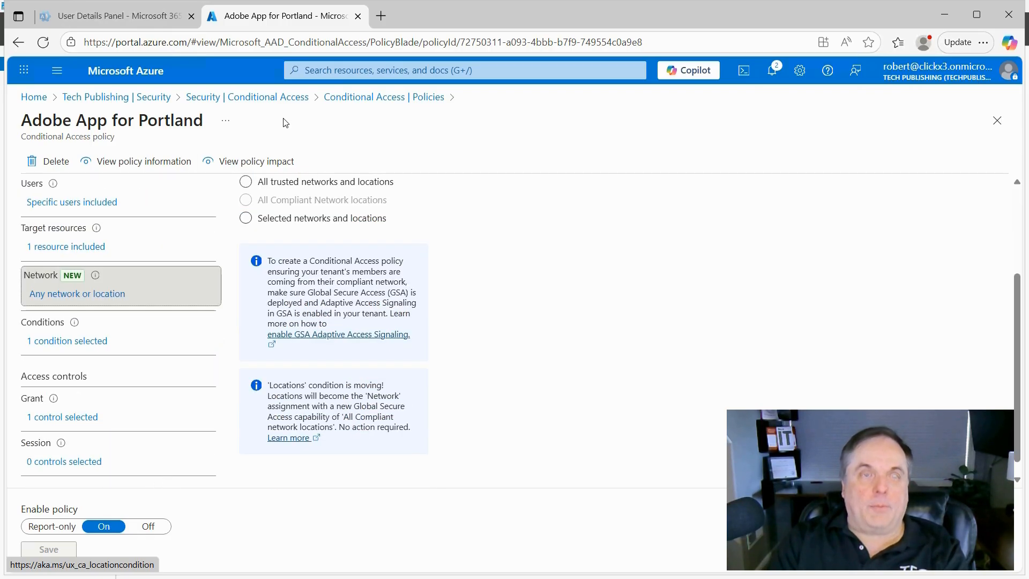
pyautogui.click(283, 101)
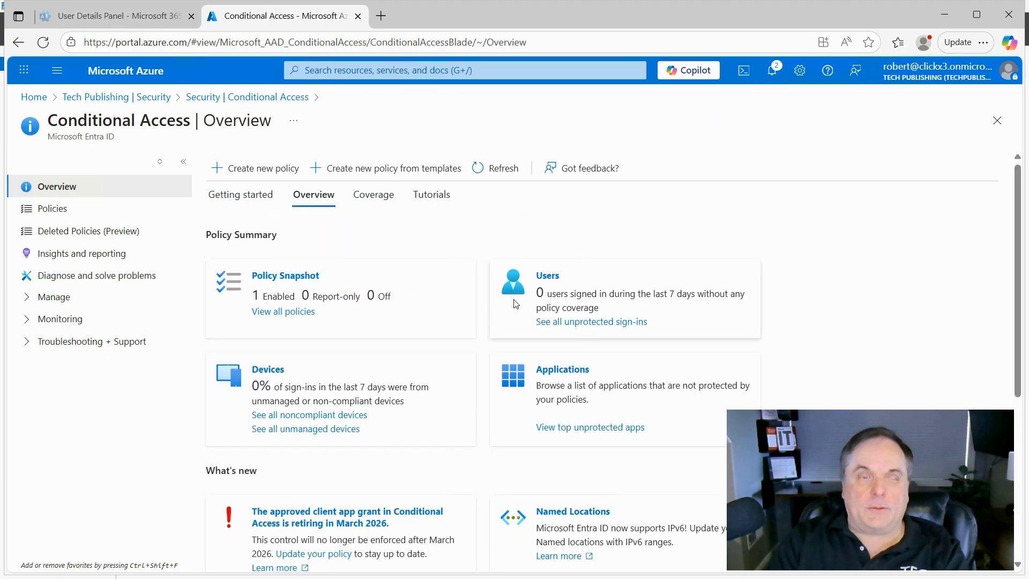
pyautogui.click(435, 168)
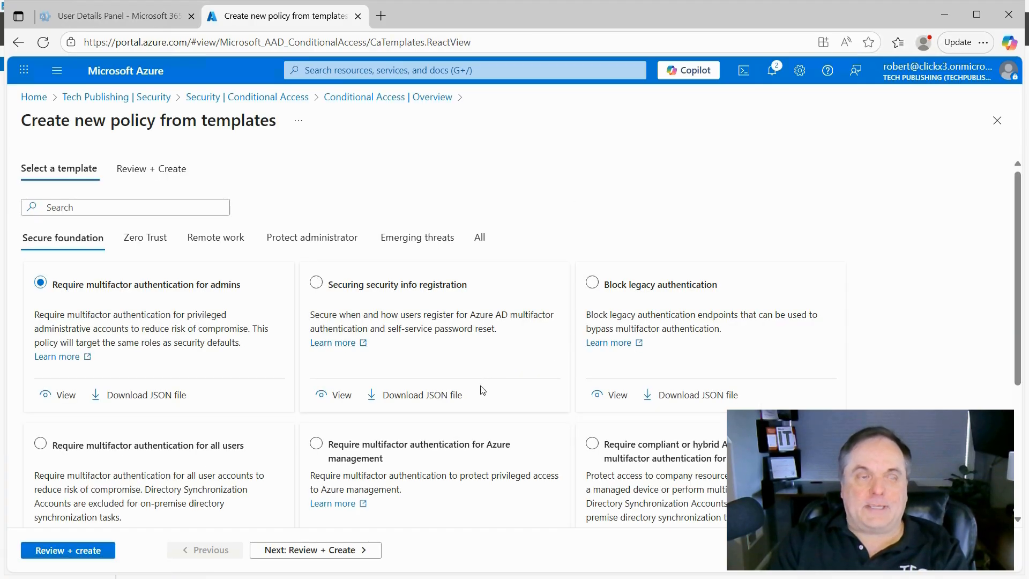
pyautogui.scroll(-4, 485, 385)
pyautogui.scroll(4, 472, 388)
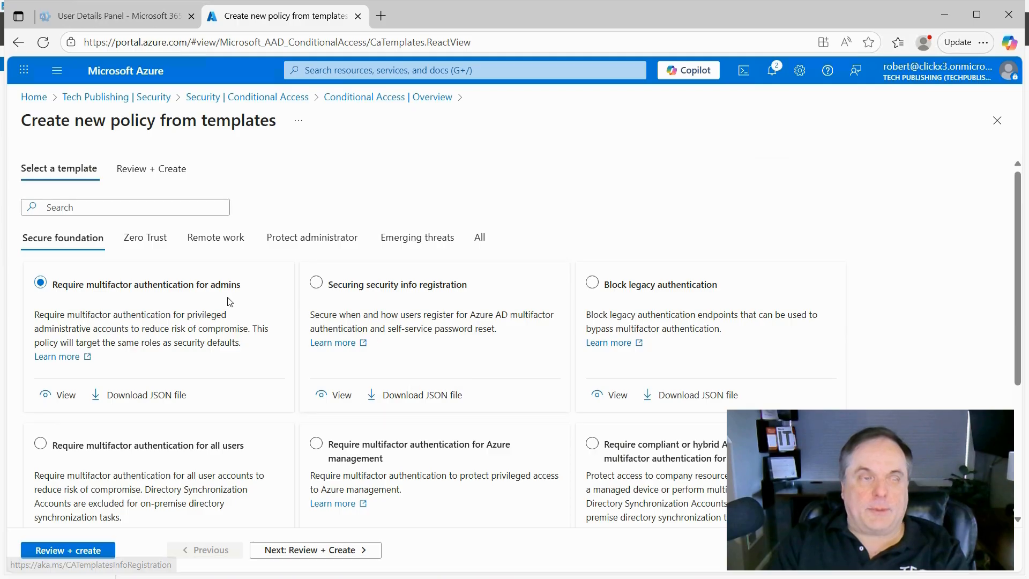
pyautogui.click(152, 244)
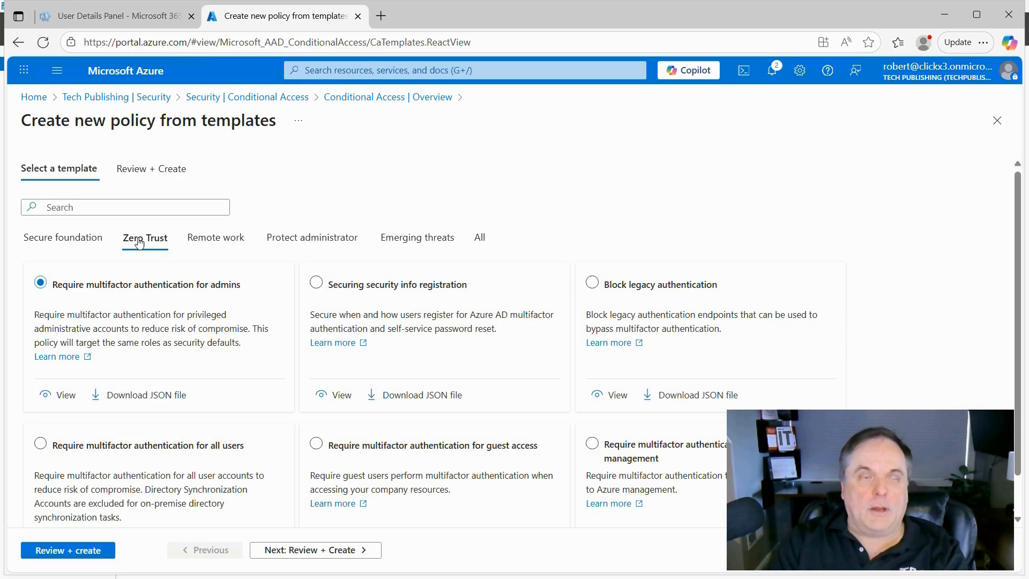
pyautogui.click(63, 243)
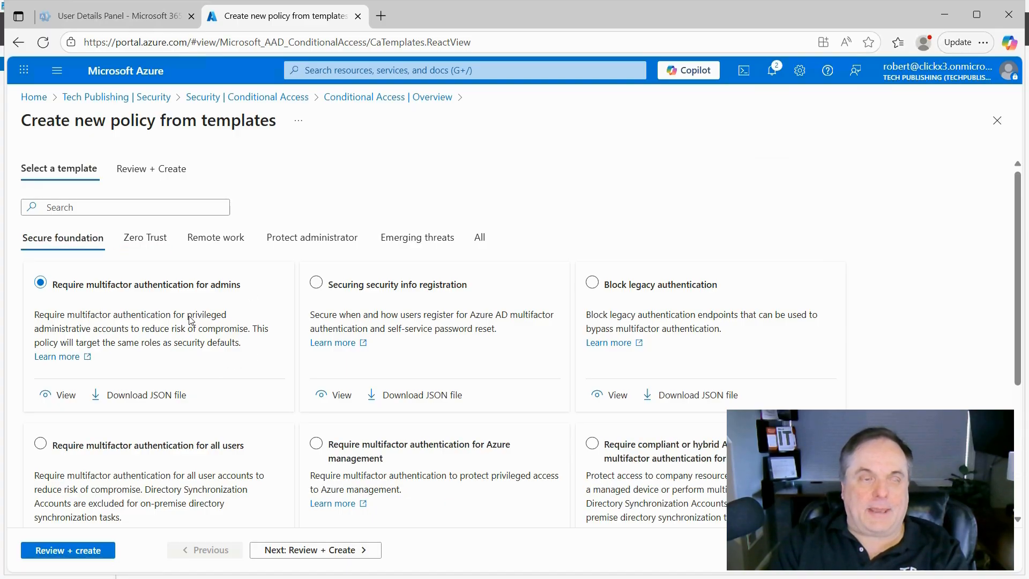
pyautogui.click(51, 395)
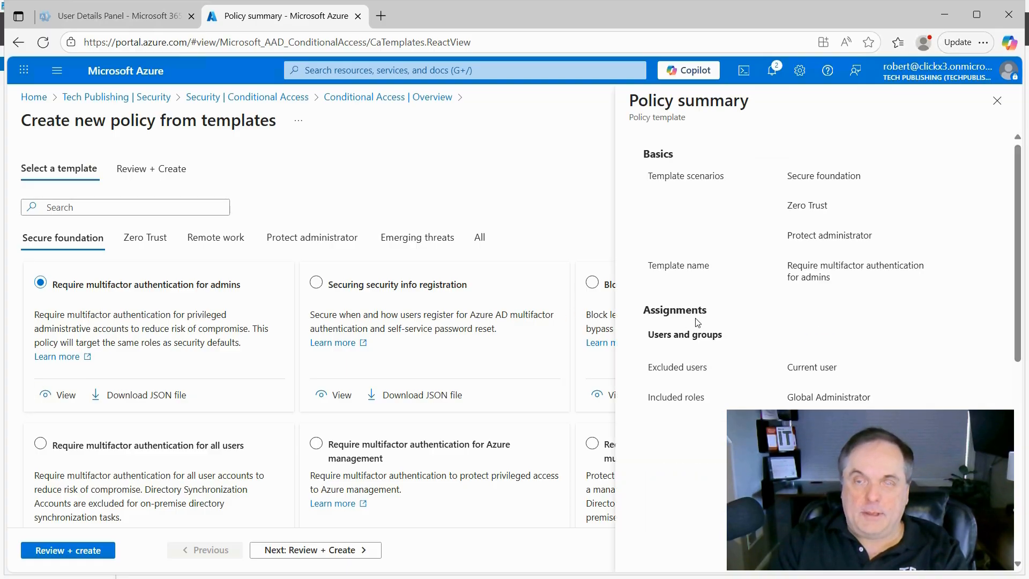
pyautogui.scroll(-3, 696, 320)
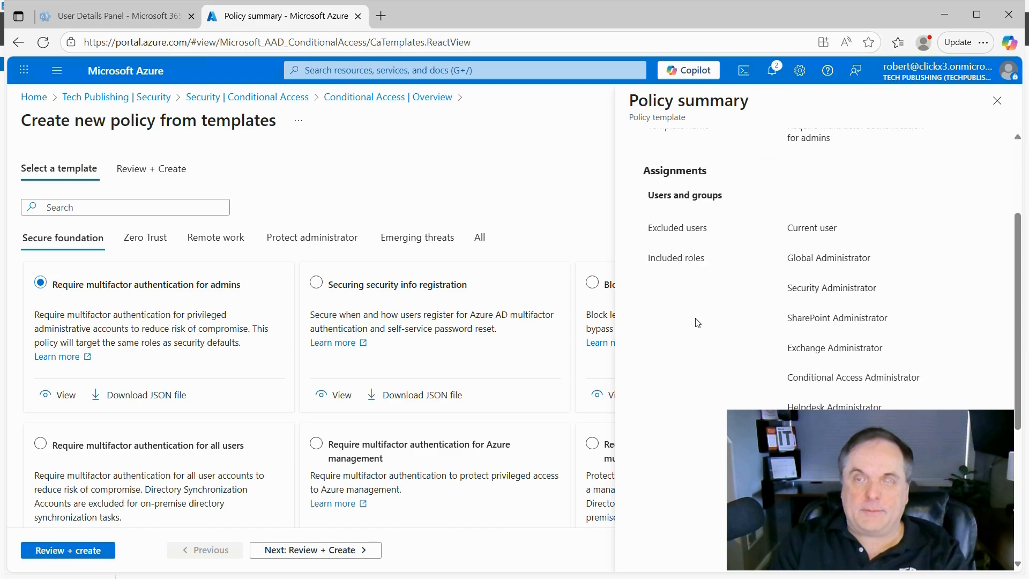
pyautogui.scroll(1, 698, 322)
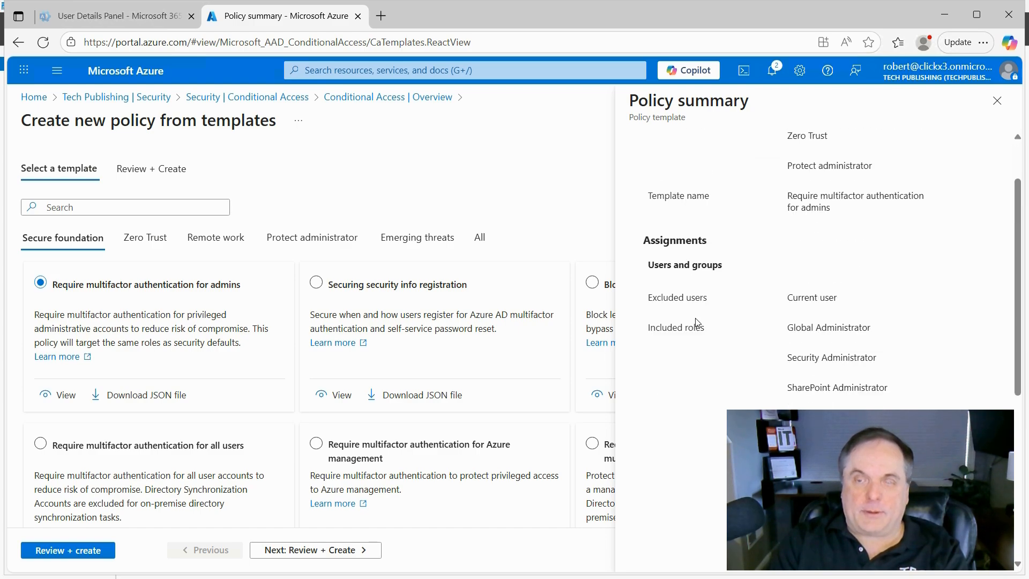
pyautogui.scroll(-2, 696, 320)
pyautogui.scroll(-2, 698, 322)
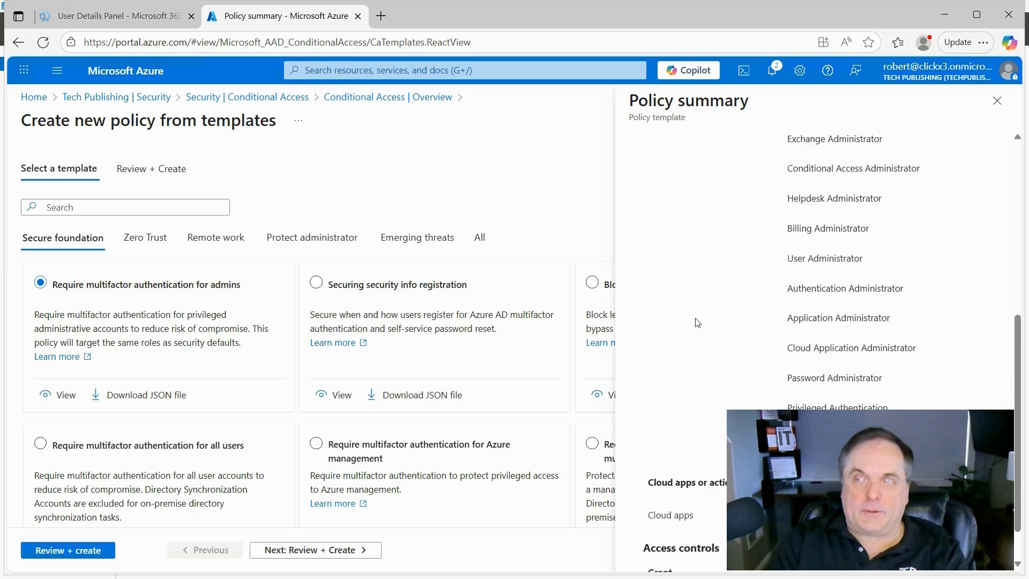
pyautogui.scroll(-1, 698, 322)
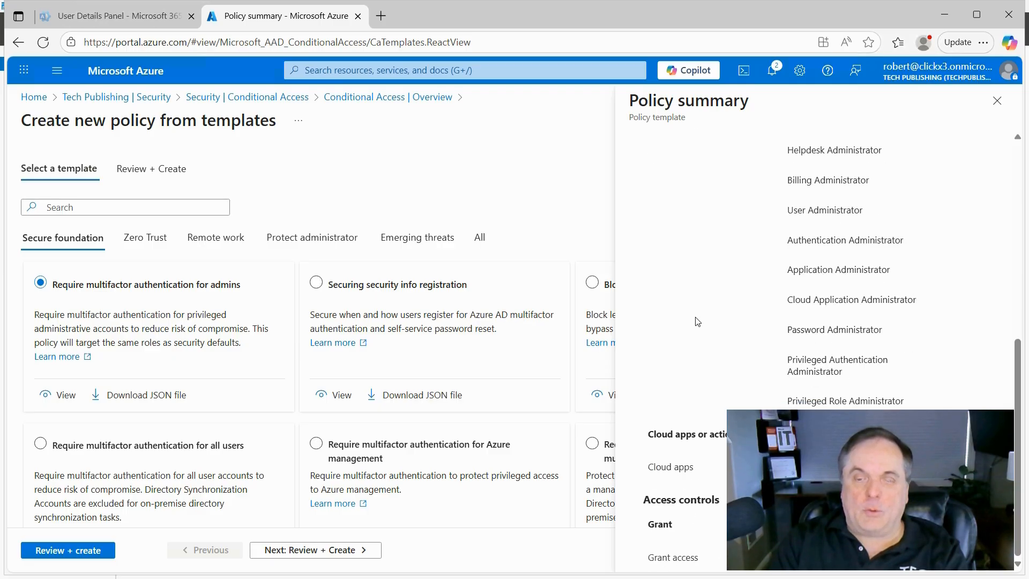
pyautogui.scroll(4, 697, 322)
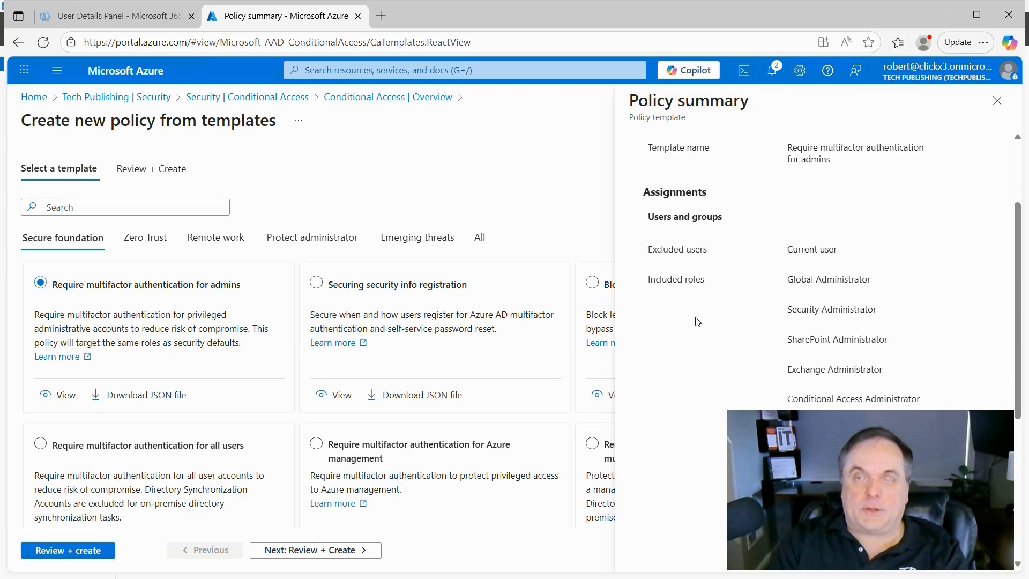
pyautogui.scroll(2, 698, 322)
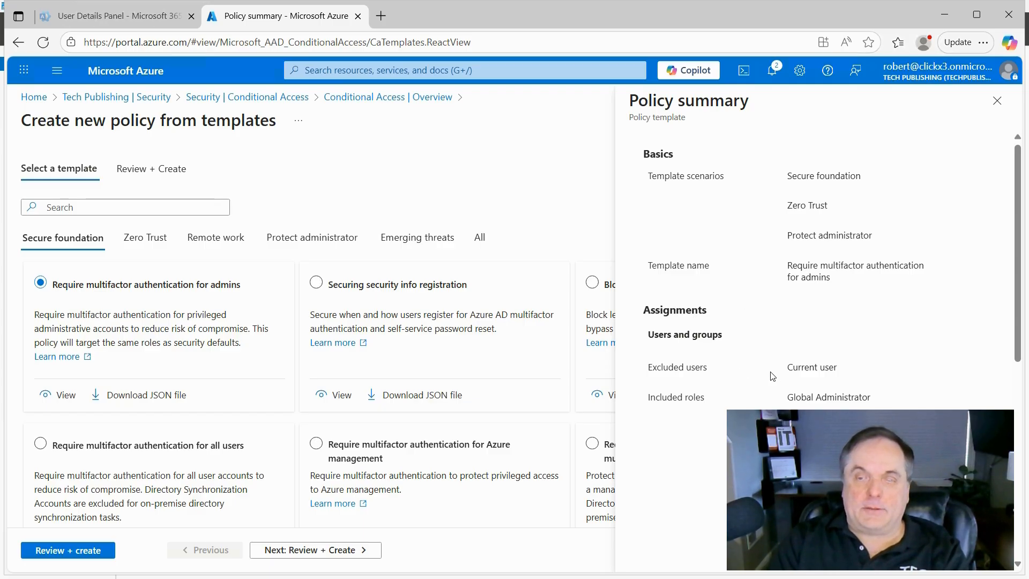
# Step: Close the policy summary and review the Report-only policy's admin roles, All apps, and MFA grant
pyautogui.click(996, 100)
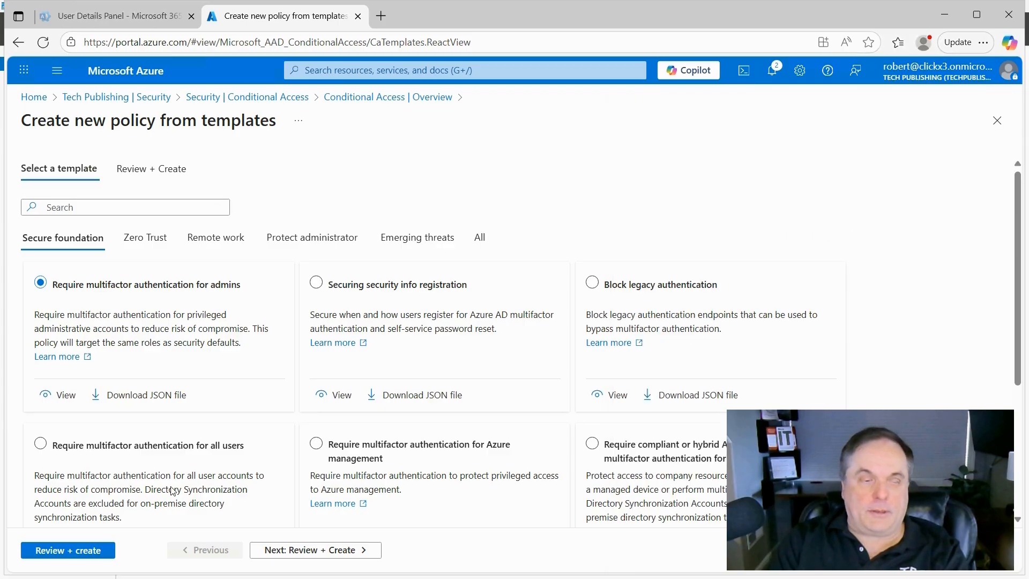
pyautogui.click(78, 554)
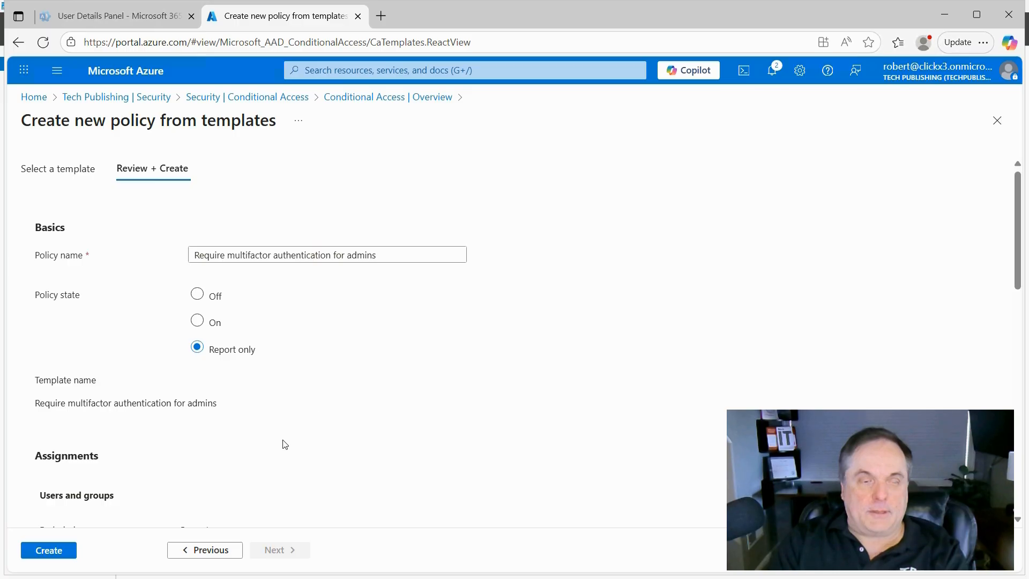
pyautogui.scroll(-5, 282, 443)
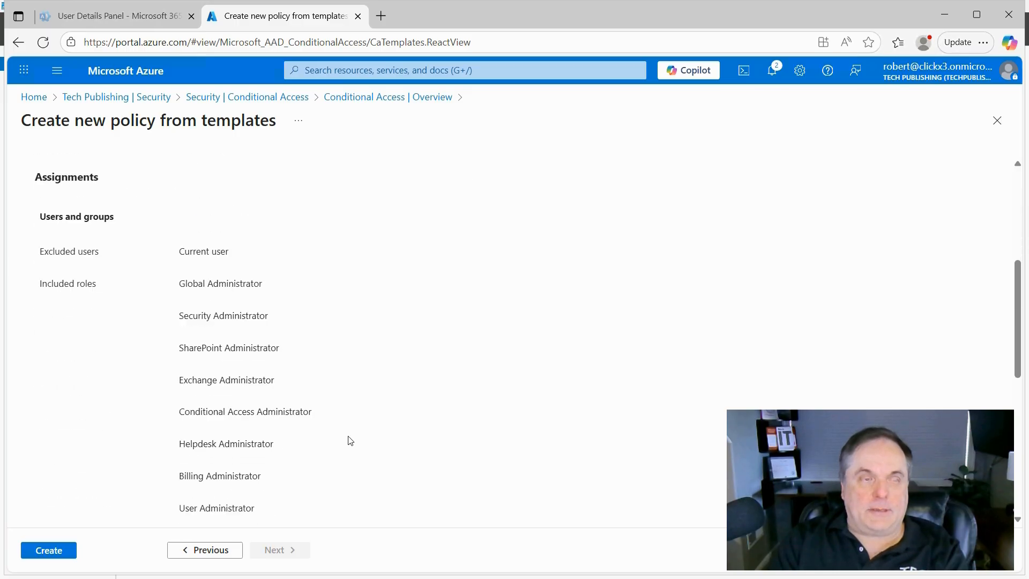
pyautogui.scroll(-2, 349, 440)
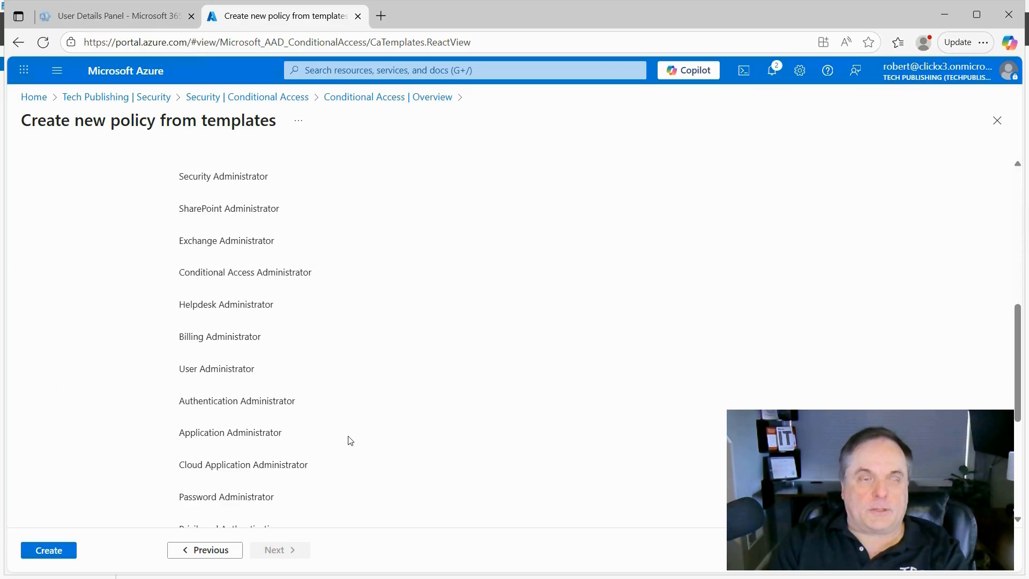
pyautogui.scroll(-3, 349, 440)
pyautogui.scroll(-1, 349, 440)
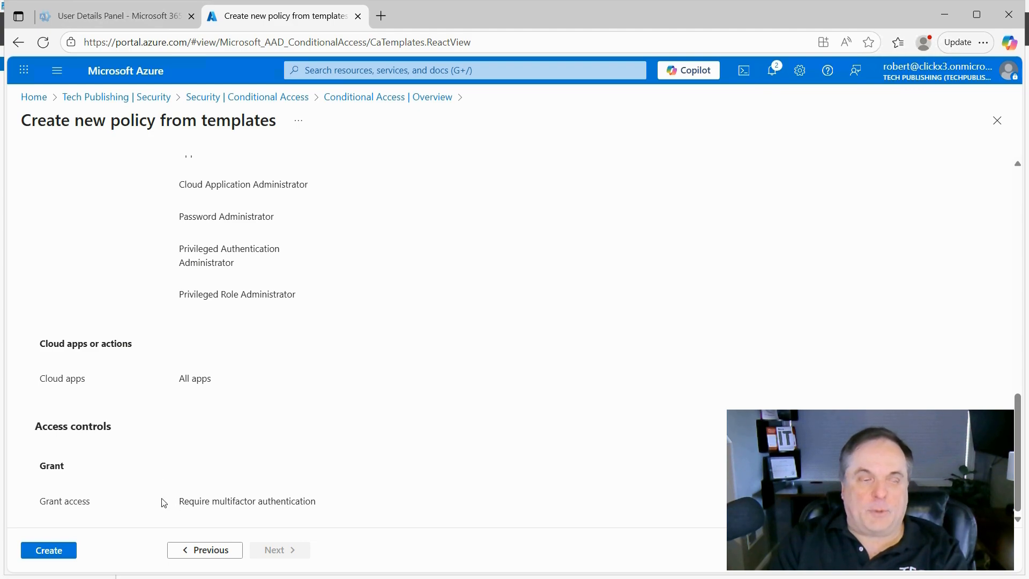
# Step: Create the 'Require multifactor authentication for admins' policy and open it from the Policies list
pyautogui.click(56, 555)
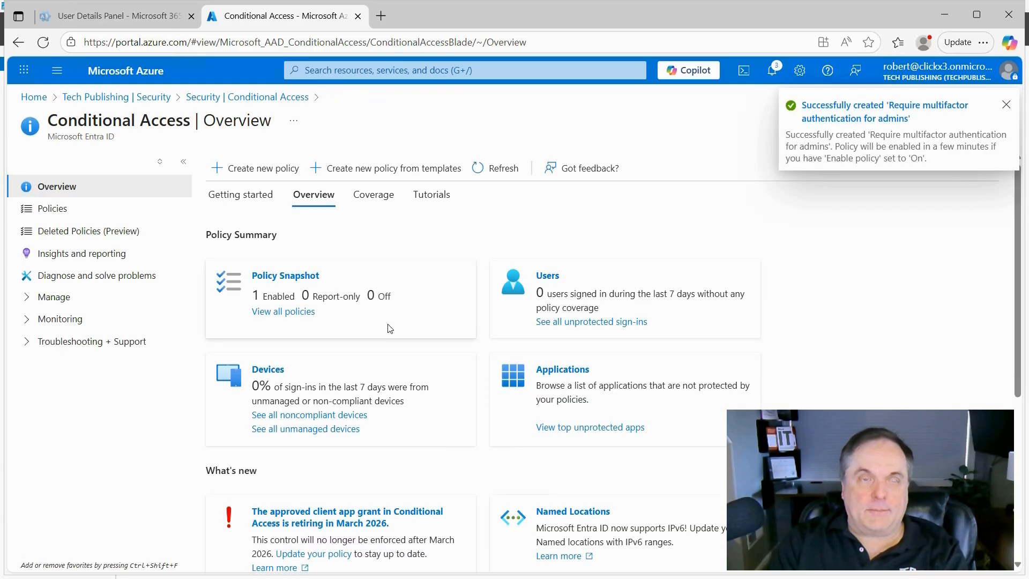
pyautogui.click(59, 210)
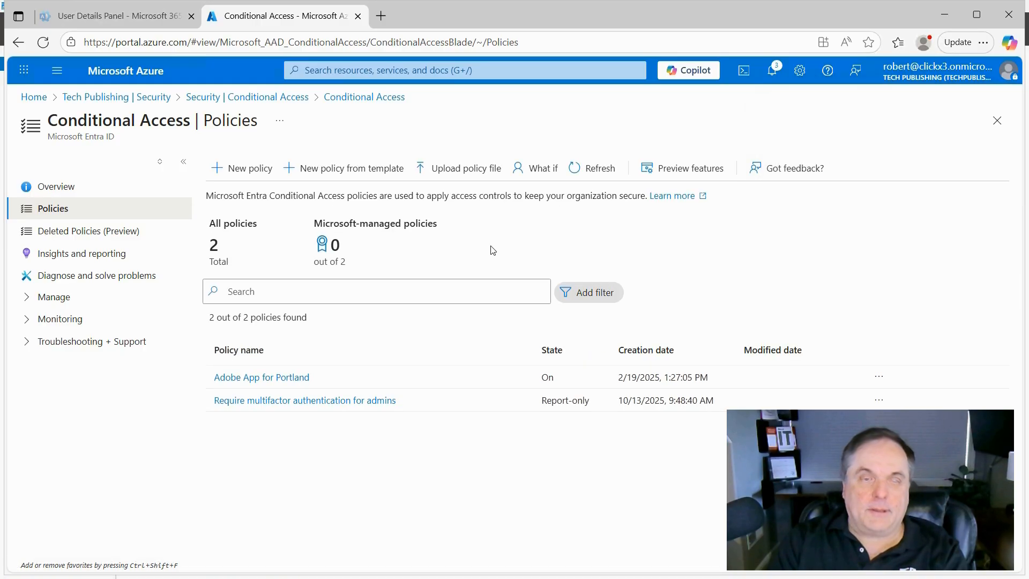
pyautogui.click(357, 400)
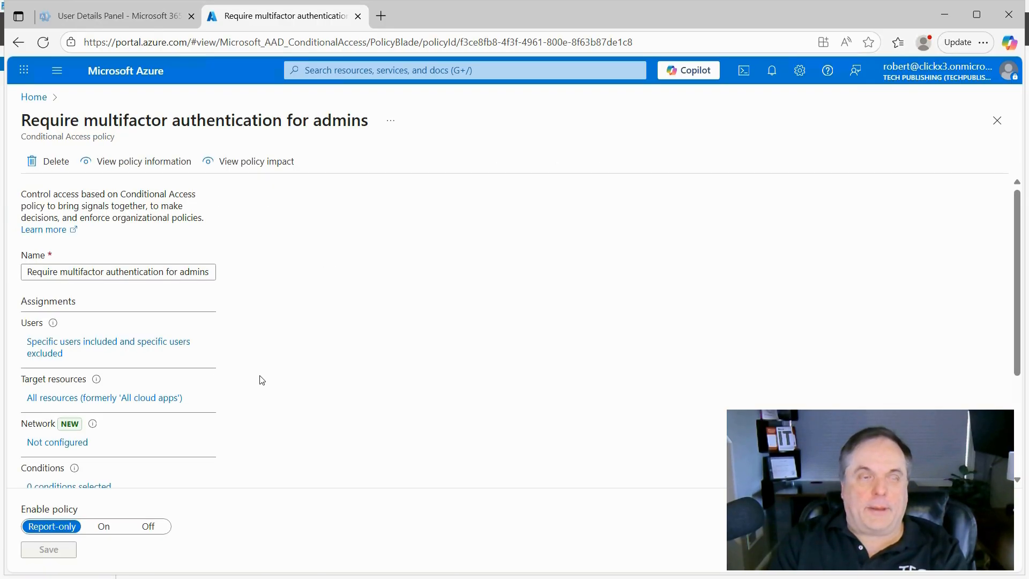
pyautogui.scroll(-1, 259, 380)
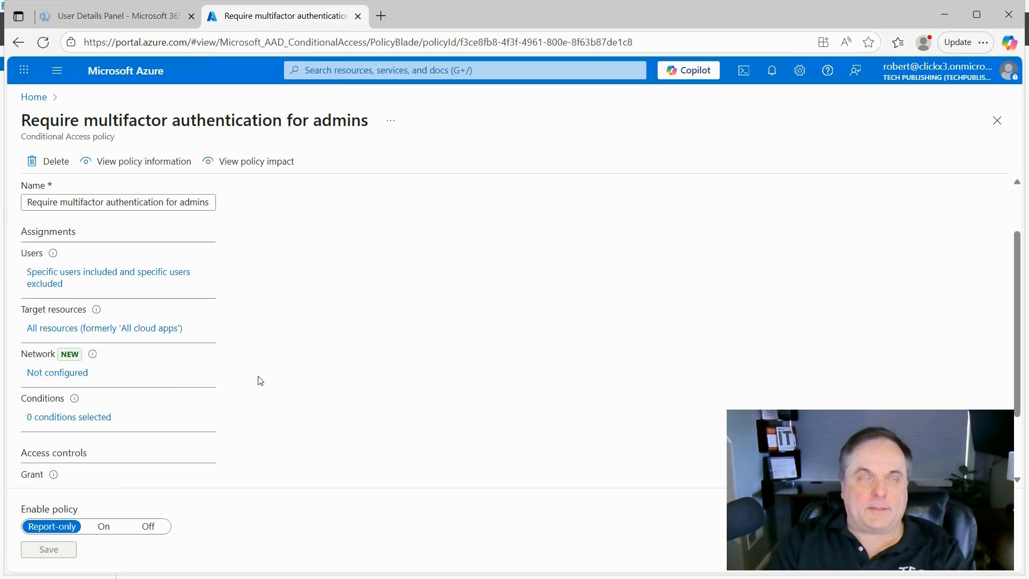